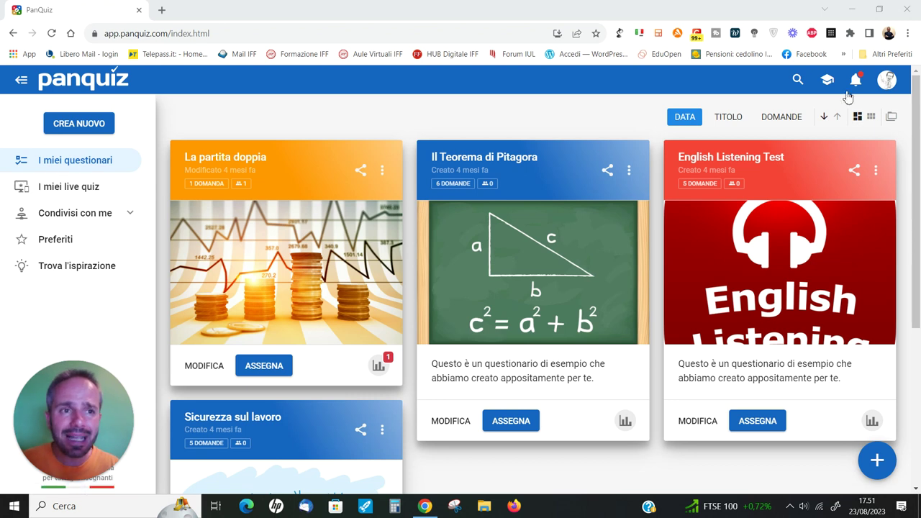
# Step: Open the collection of PanQuiz video tutorials, look over the available videos and close it
pyautogui.click(827, 81)
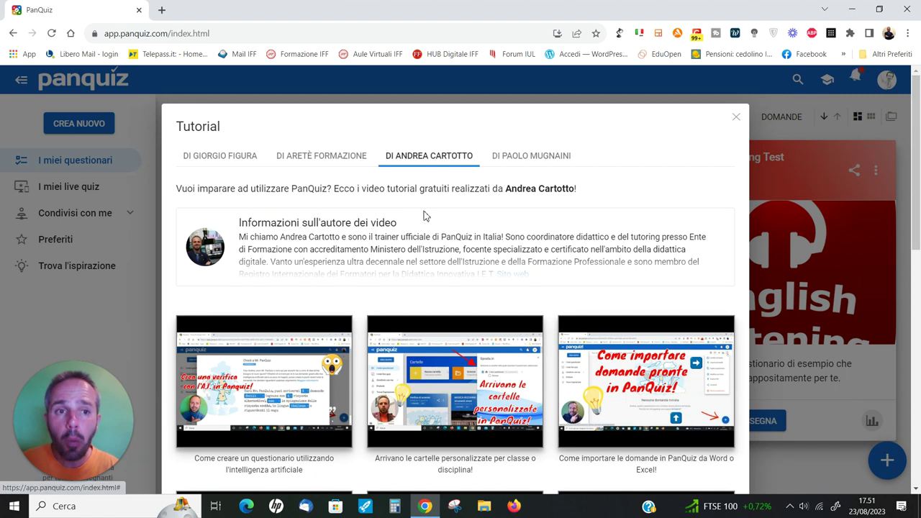
pyautogui.click(737, 118)
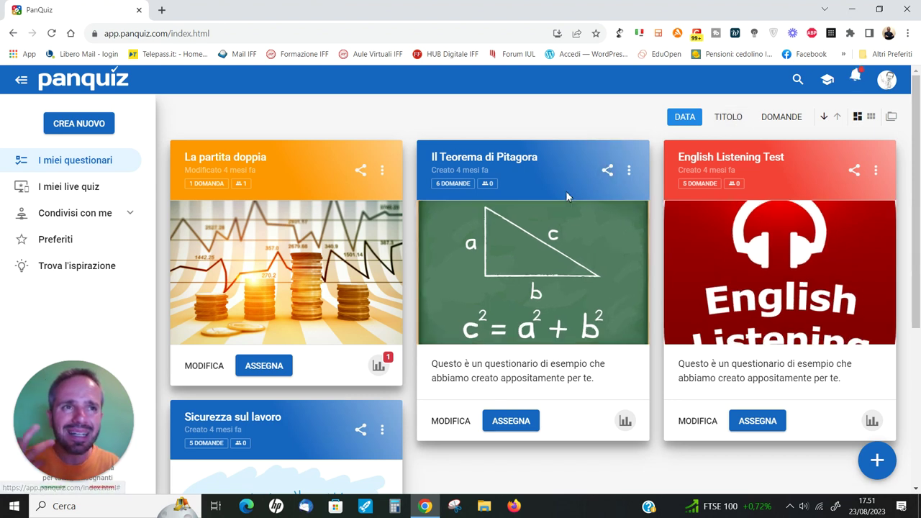
# Step: Create a new questionnaire and open the Chiedi a Mr. PanQuiz question generator for it
pyautogui.click(101, 125)
pyautogui.click(358, 287)
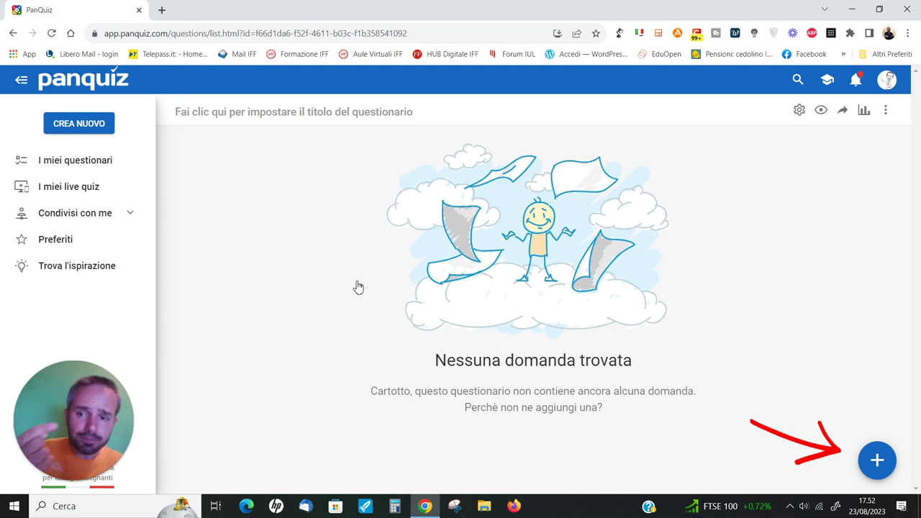
pyautogui.click(879, 462)
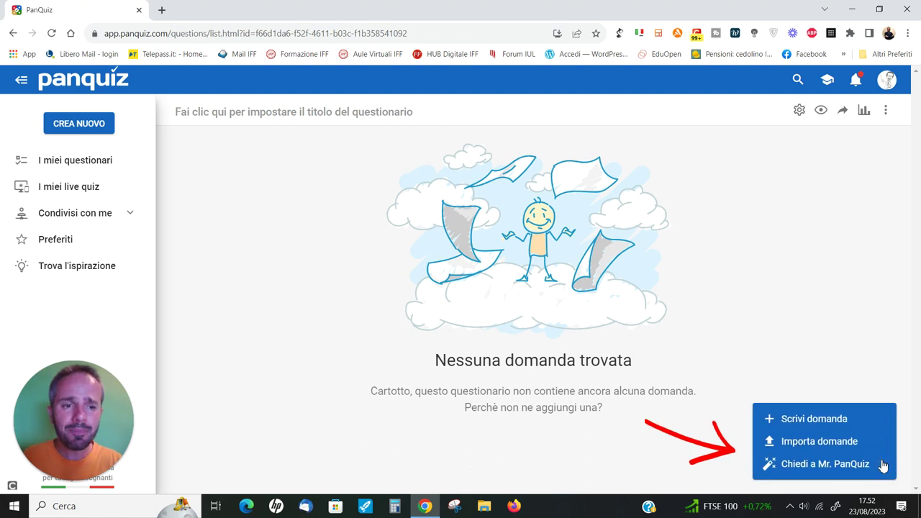
pyautogui.click(840, 464)
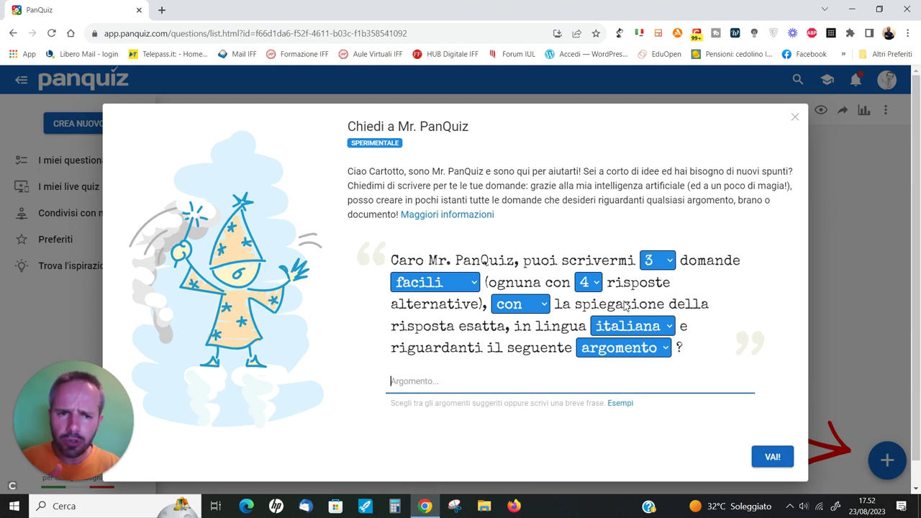
# Step: Set the request to 4 questions with 3 alternative answers each, and check the language choices
pyautogui.click(650, 261)
pyautogui.click(670, 330)
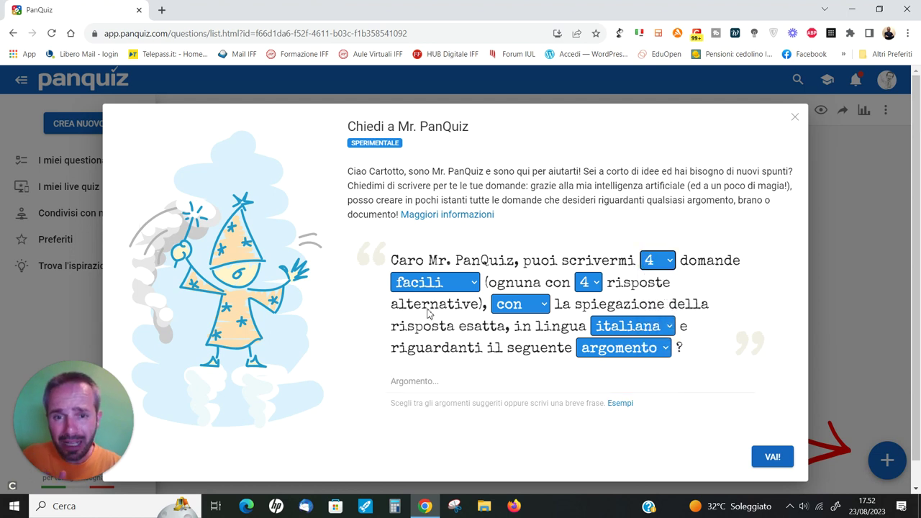
pyautogui.click(589, 283)
pyautogui.click(600, 320)
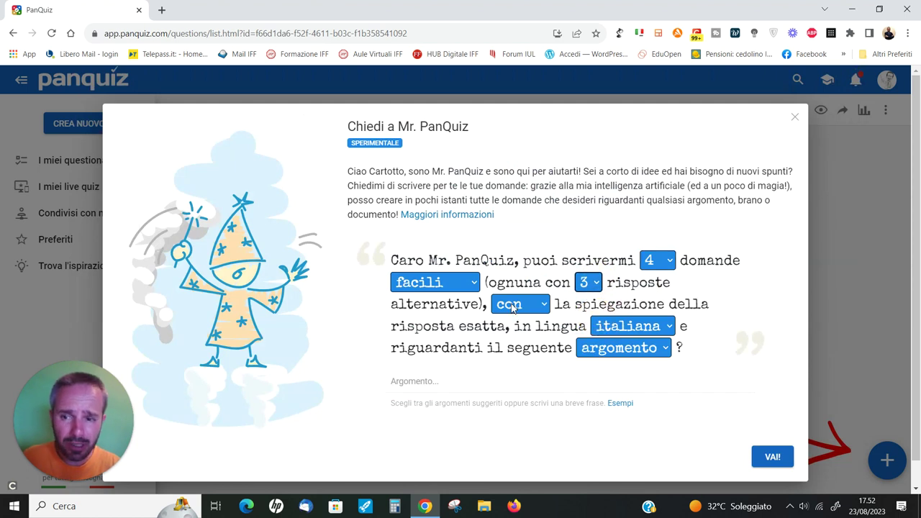
pyautogui.click(616, 328)
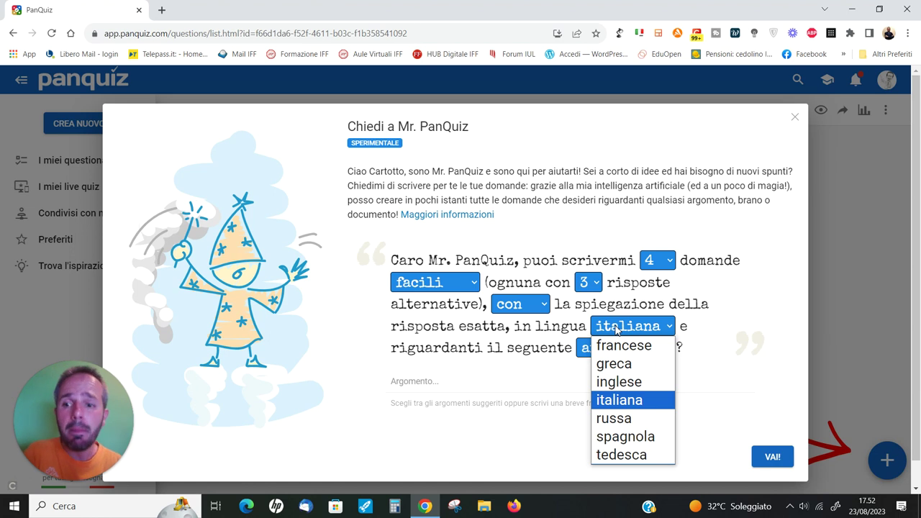
pyautogui.click(617, 329)
# Step: Check the source types, set the topic to the suggested "Verbo ausiliare" and generate the questions
pyautogui.click(608, 352)
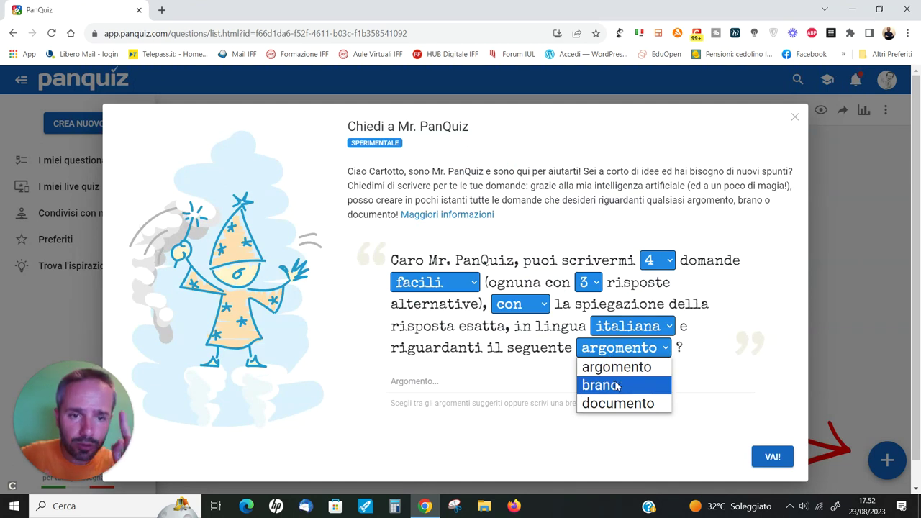
pyautogui.click(624, 346)
pyautogui.click(435, 380)
pyautogui.write('ver')
pyautogui.write('bi')
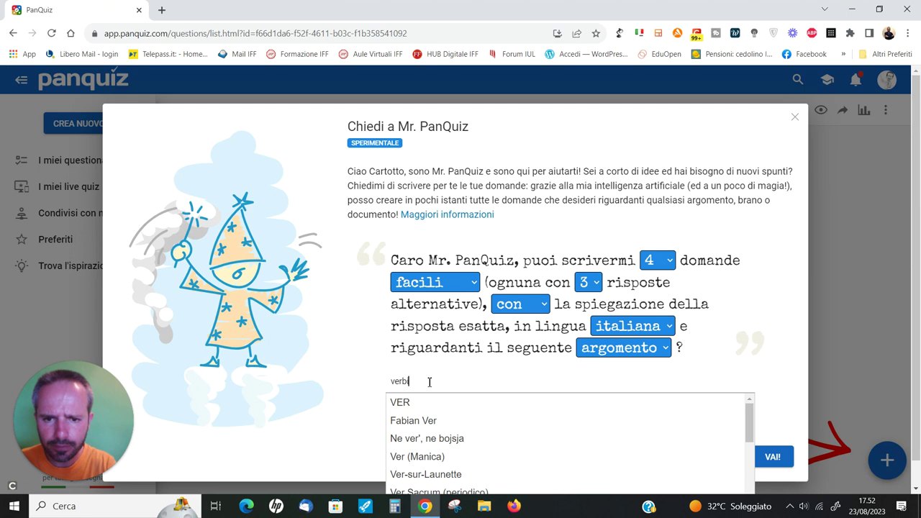
pyautogui.write(' ausi')
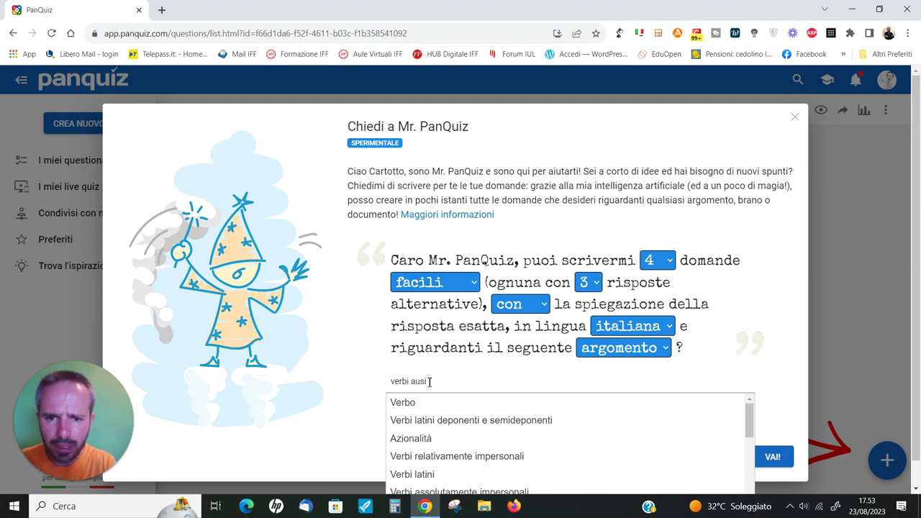
pyautogui.write('l')
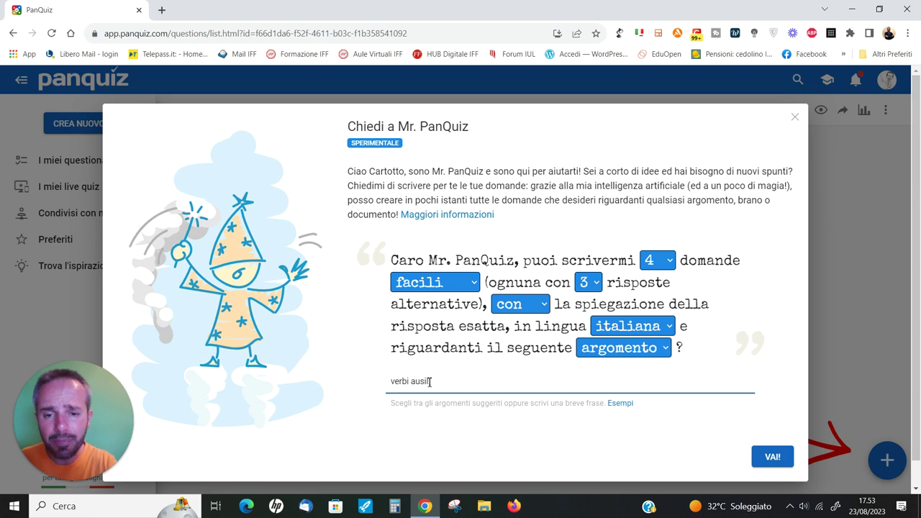
pyautogui.click(424, 403)
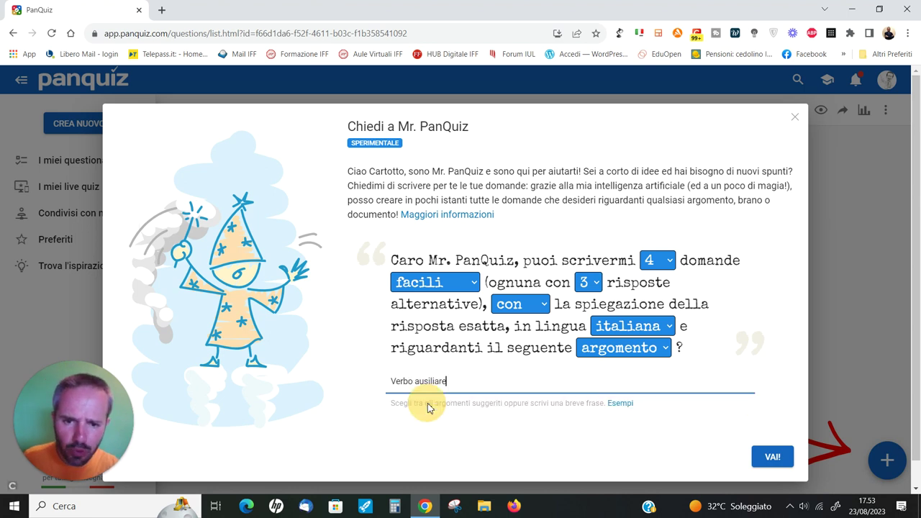
pyautogui.click(778, 457)
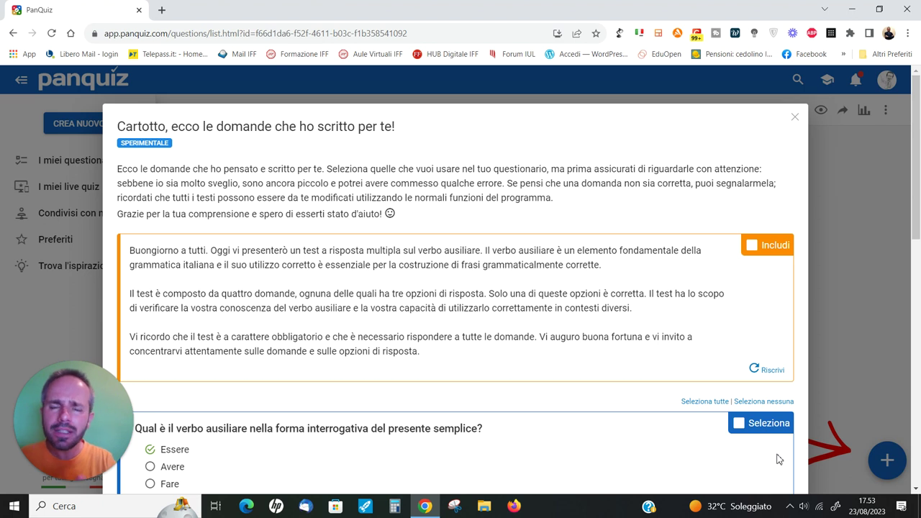
# Step: Review the generated introduction and the questions with their answers and explanations
pyautogui.scroll(-2, 796, 411)
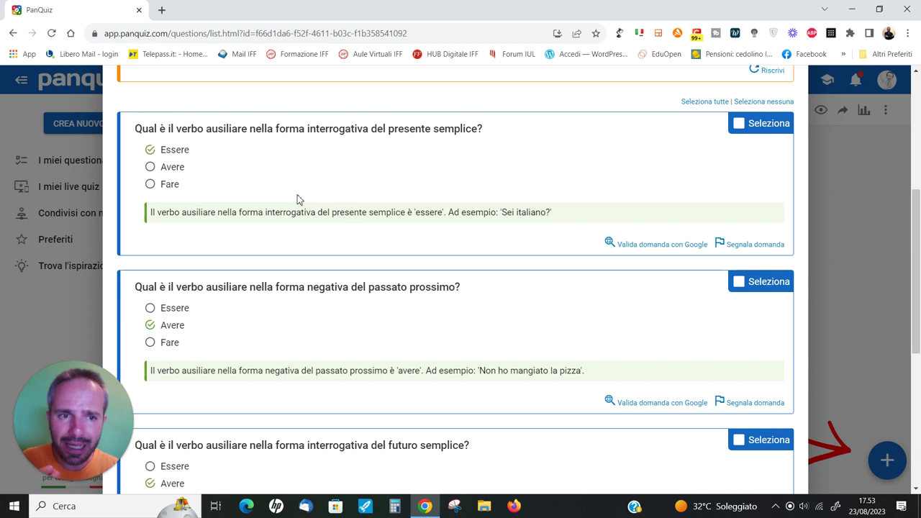
pyautogui.scroll(-2, 288, 188)
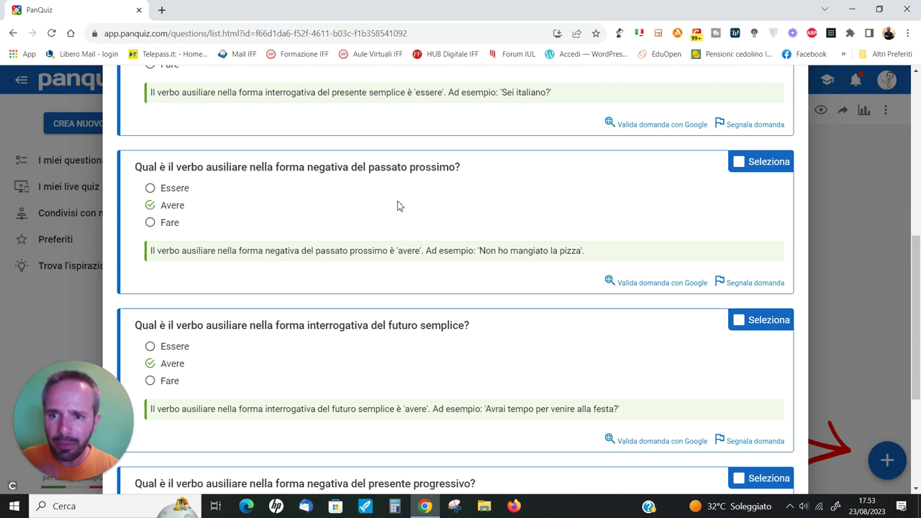
pyautogui.scroll(-1, 245, 300)
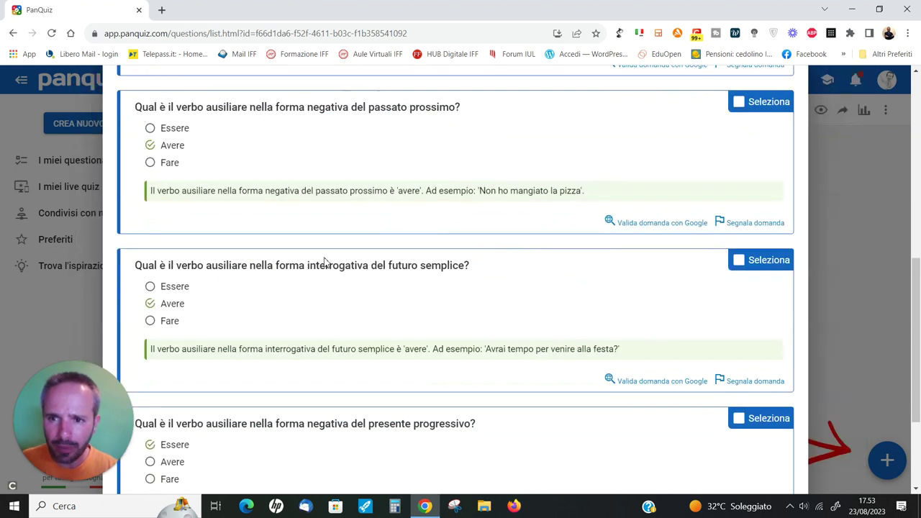
pyautogui.scroll(-2, 467, 271)
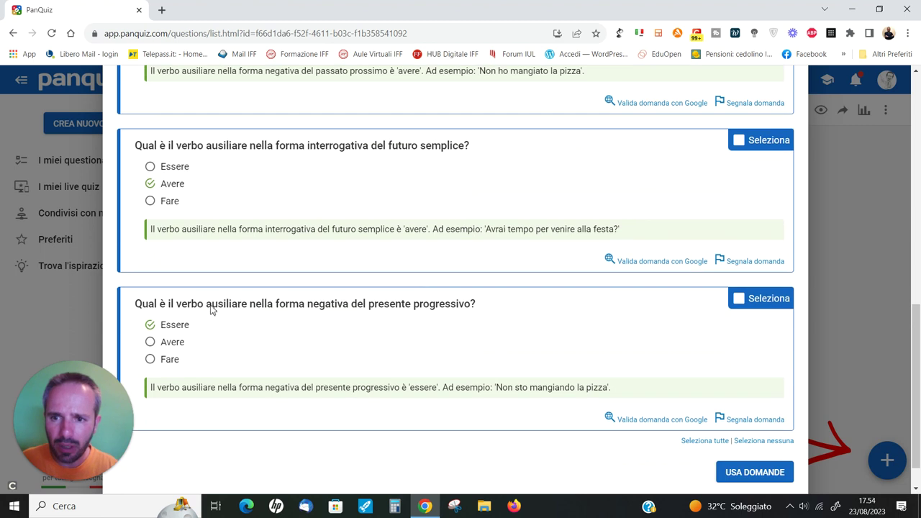
pyautogui.scroll(5, 450, 309)
pyautogui.scroll(4, 450, 310)
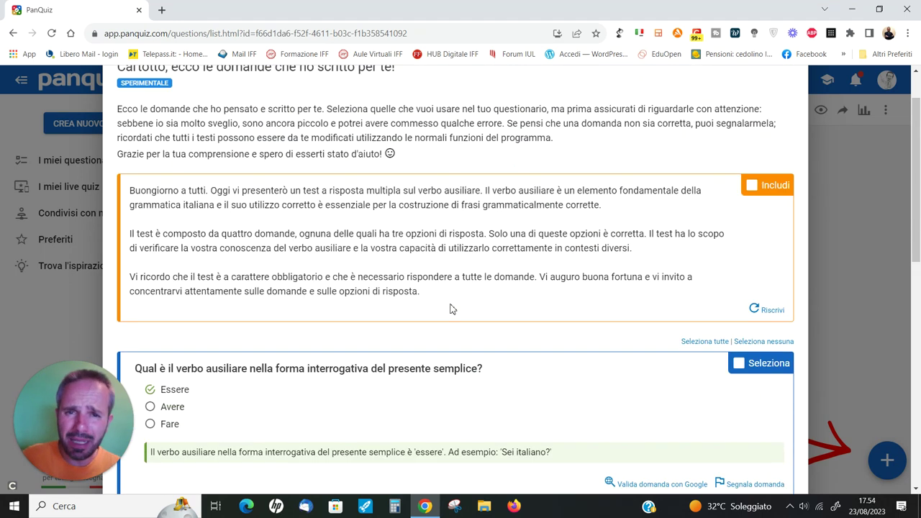
pyautogui.scroll(-9, 450, 309)
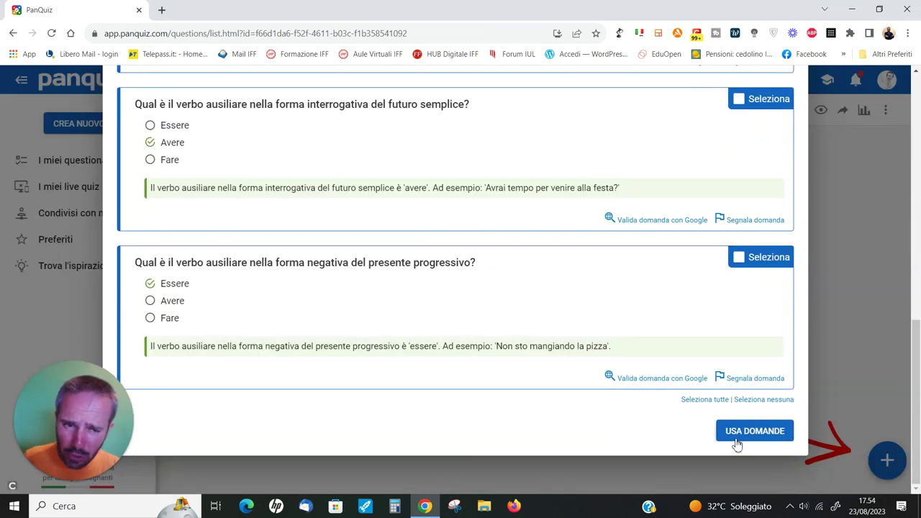
pyautogui.scroll(10, 735, 396)
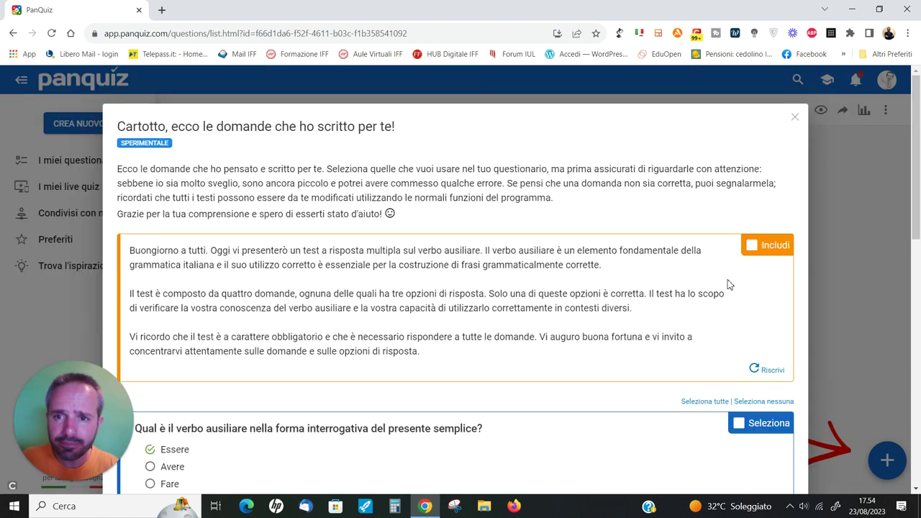
# Step: Include the introductory text and add all four generated questions to the questionnaire
pyautogui.click(753, 246)
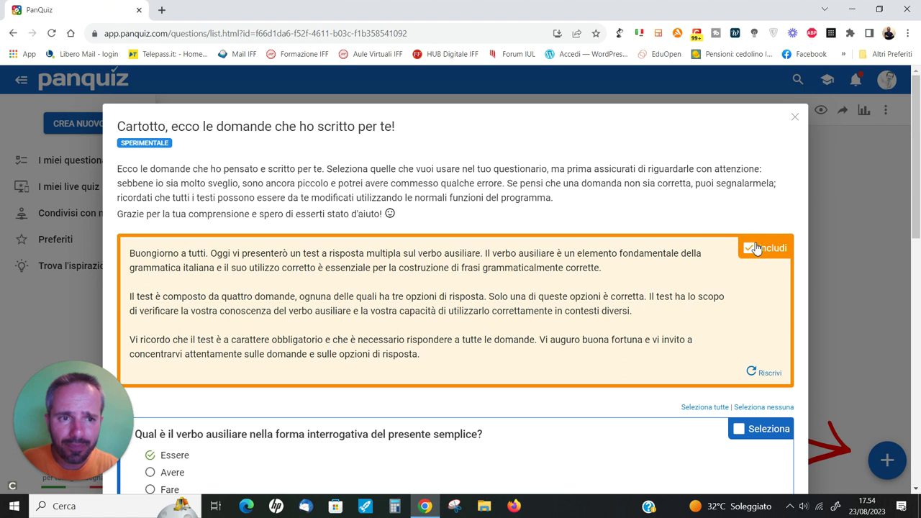
pyautogui.scroll(-9, 752, 252)
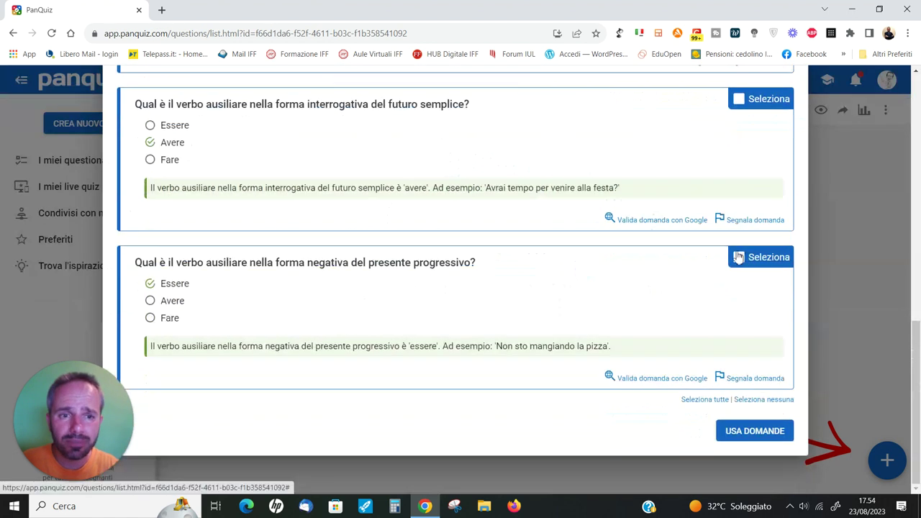
pyautogui.click(744, 432)
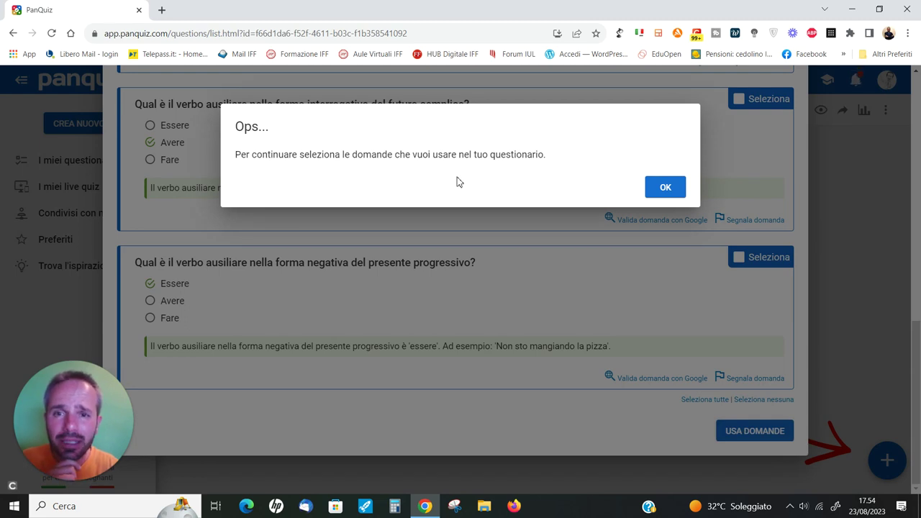
pyautogui.click(662, 188)
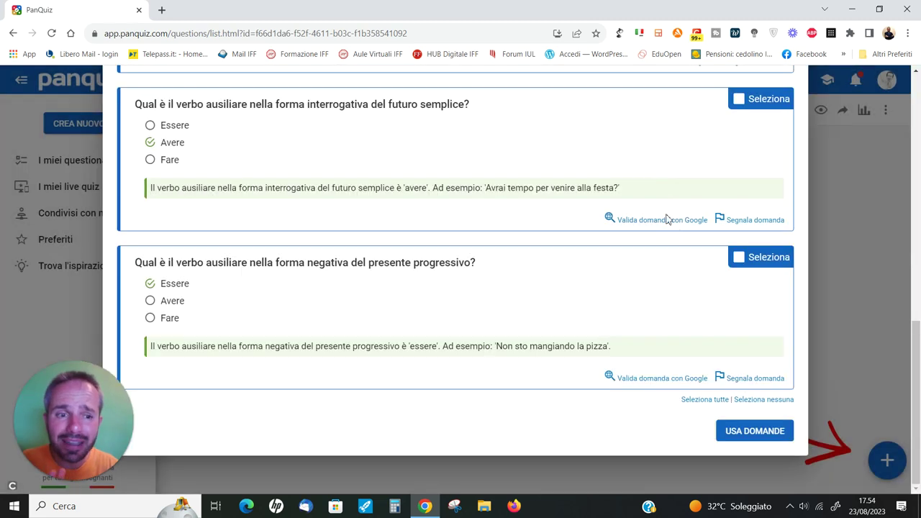
pyautogui.click(702, 401)
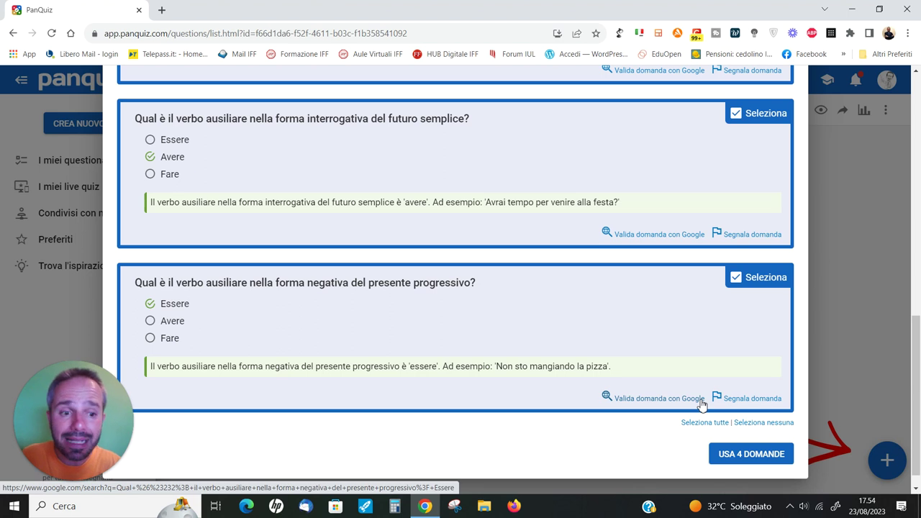
pyautogui.click(723, 461)
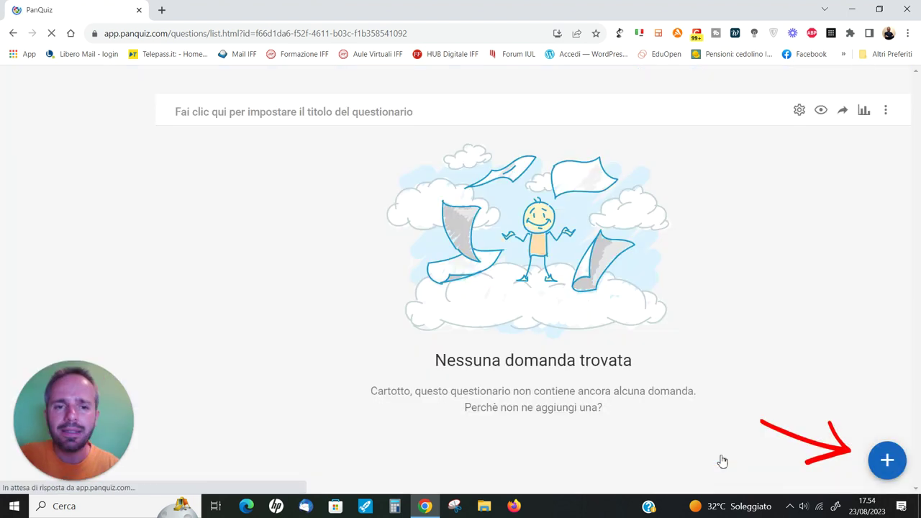